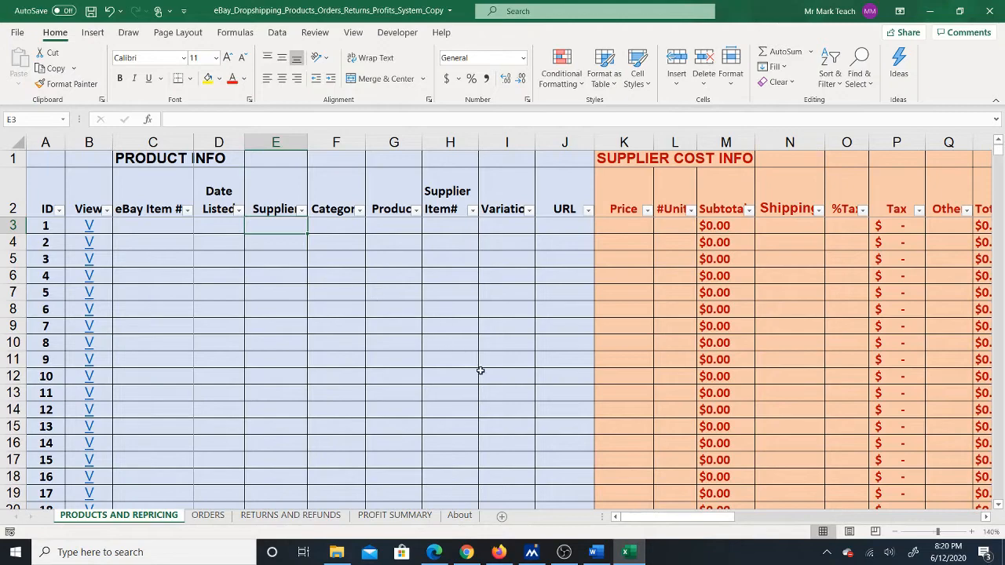
- Read the Word instructions on why a restock date is needed and how to add its column, and return to the Excel workbook
left_click(595, 553)
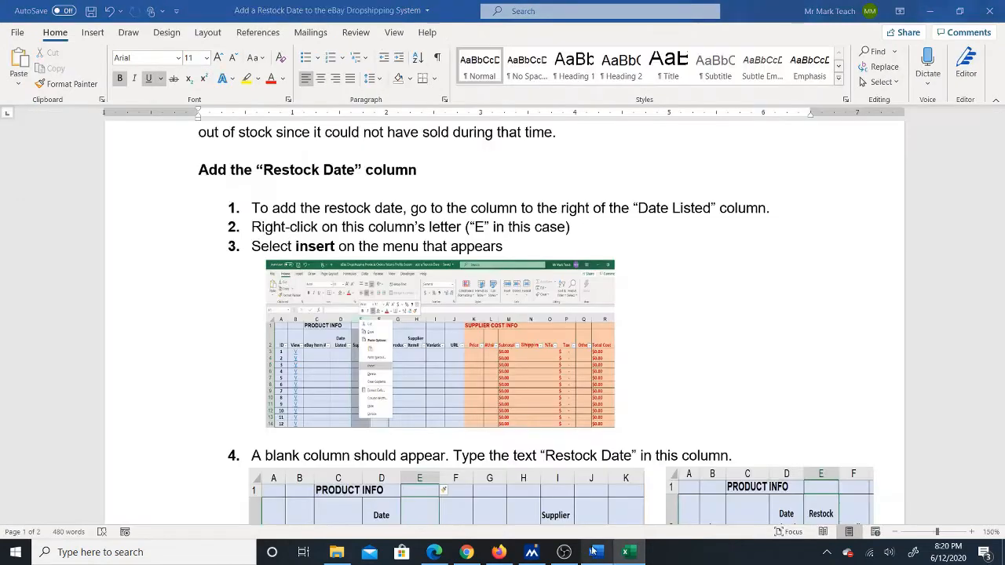
scroll(439, 241, "up", 6)
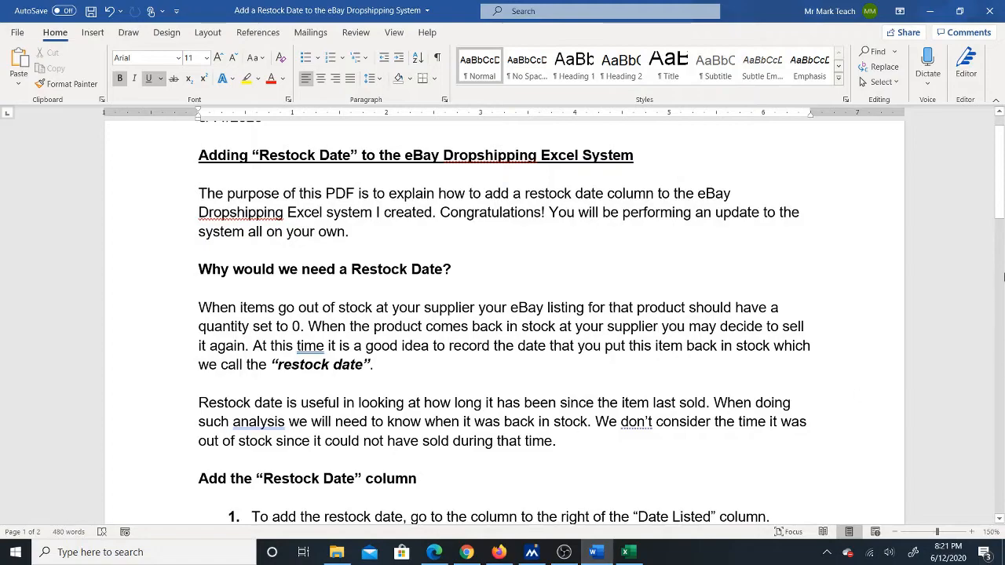
left_click(1002, 159)
left_click_drag(1003, 160, 991, 222)
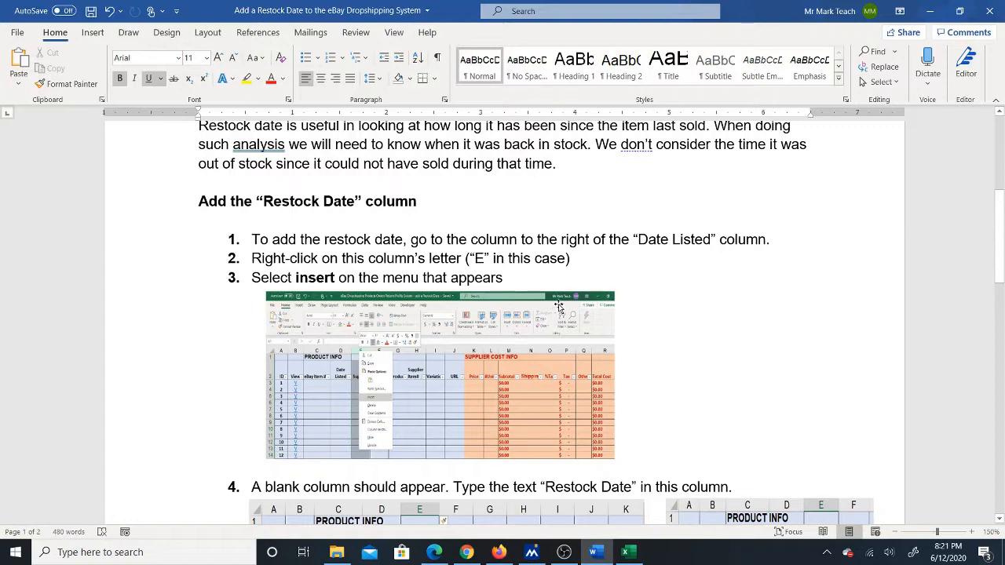
left_click(628, 552)
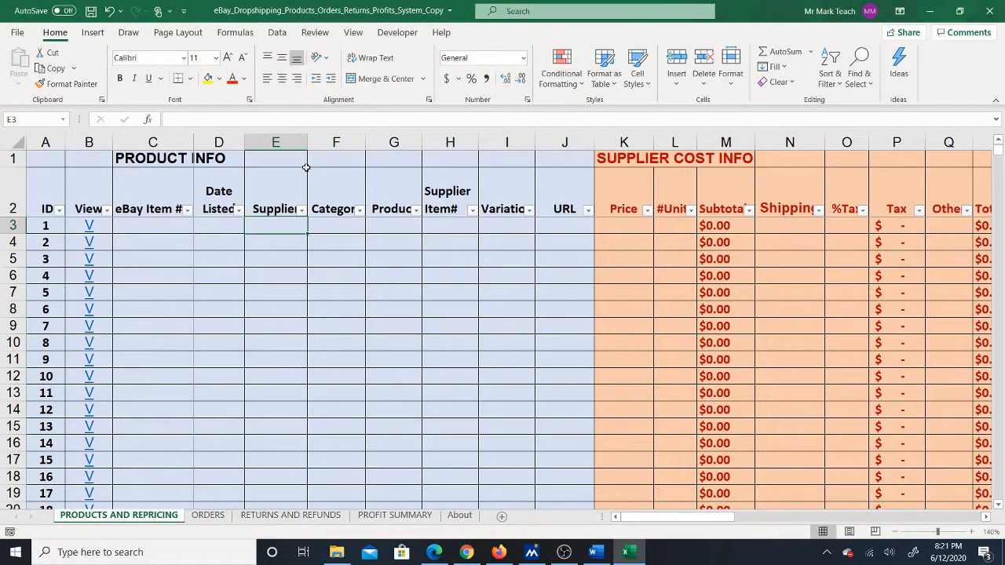
- Protect the PRODUCTS AND REPRICING sheet without a password and unprotect it again
left_click(311, 36)
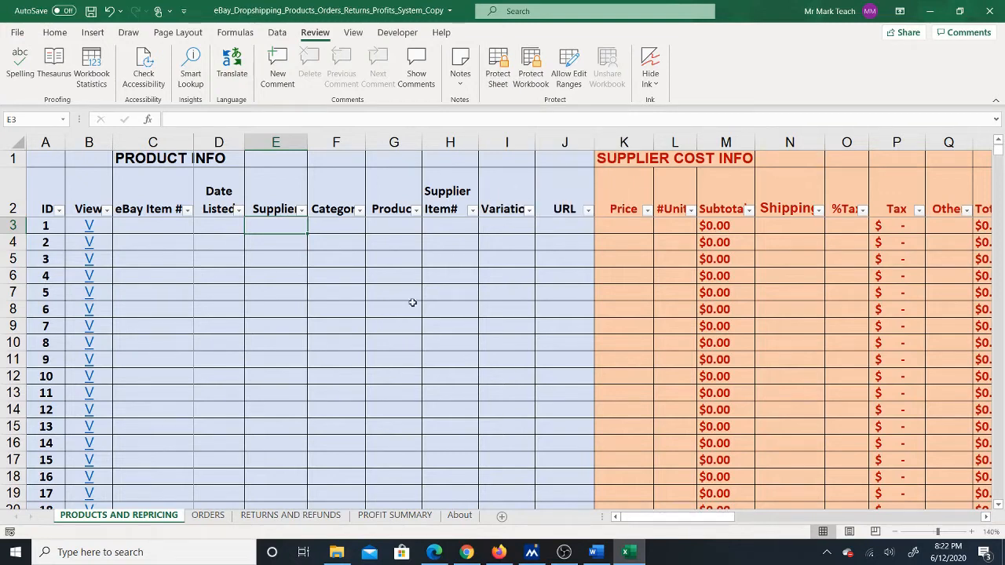
left_click(497, 78)
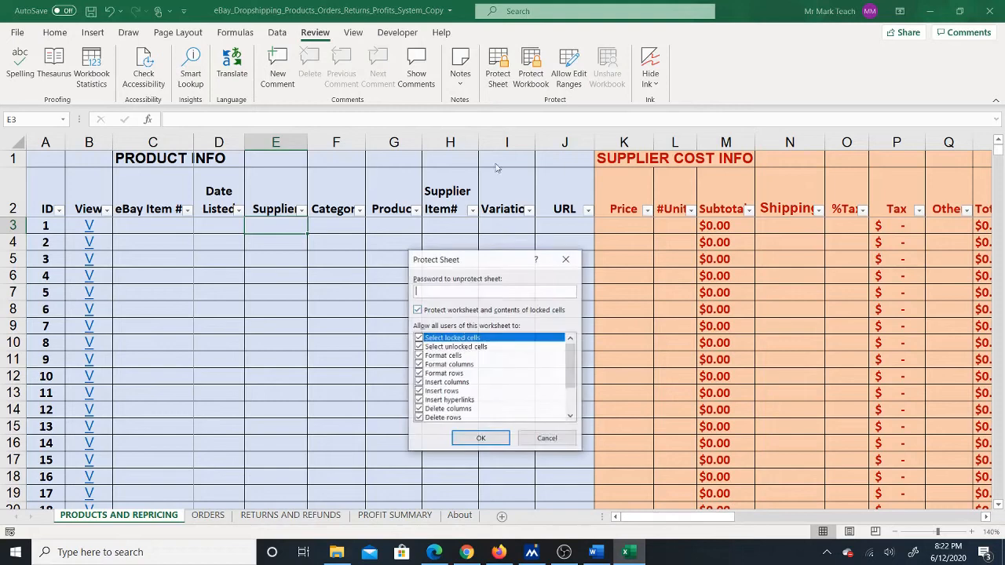
left_click(478, 437)
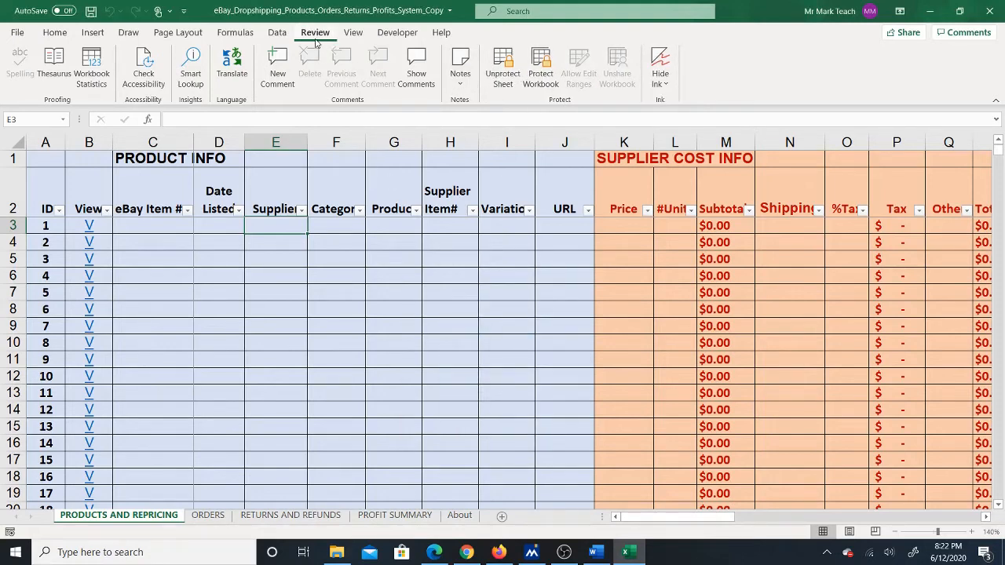
left_click(501, 69)
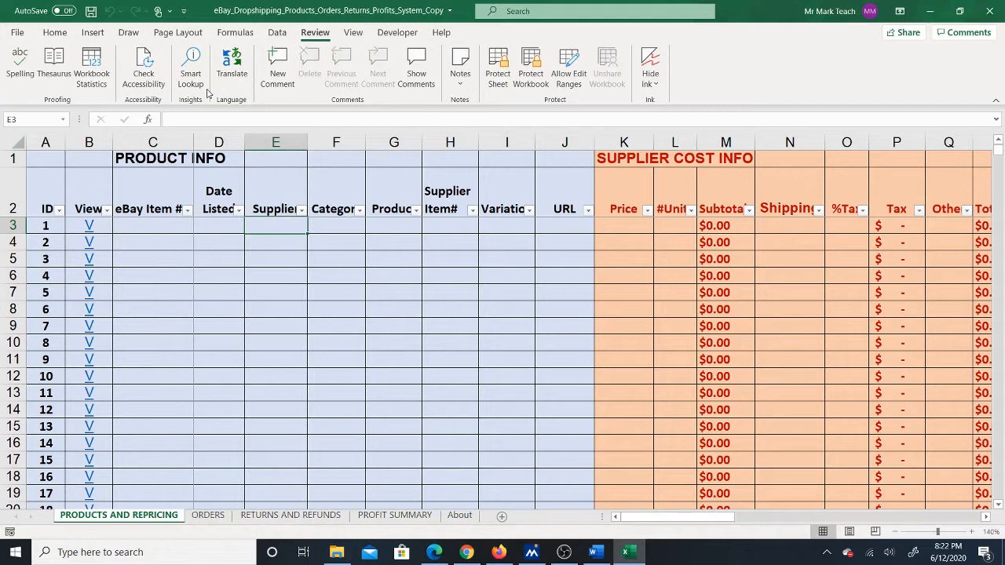
- Insert a blank column E directly after the Date Listed column
right_click(267, 143)
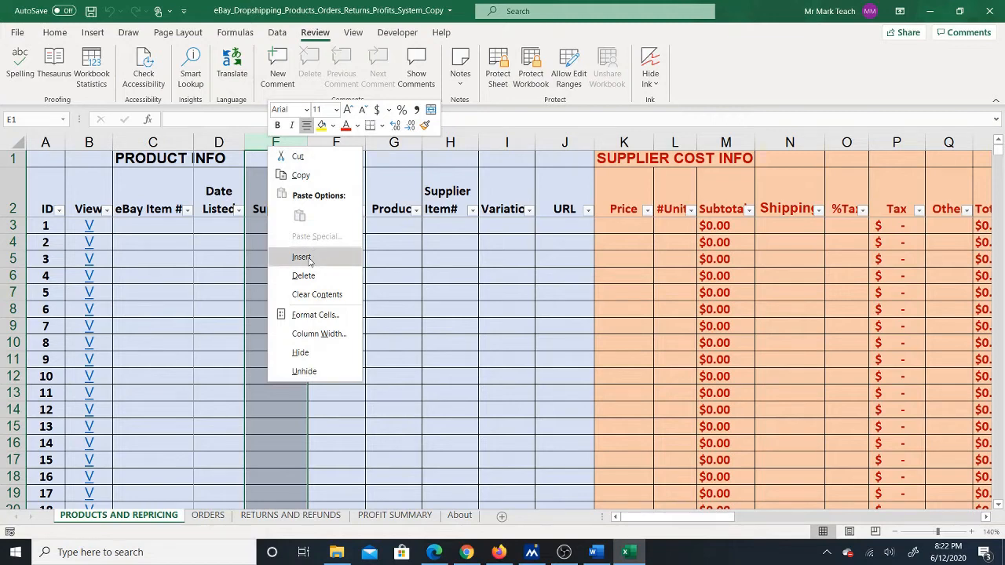
right_click(256, 141)
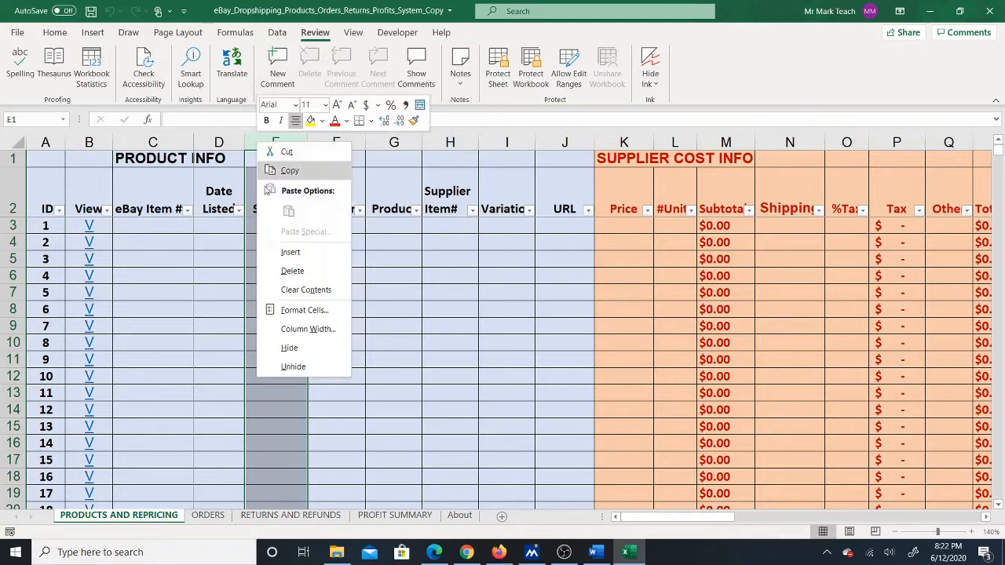
left_click(291, 251)
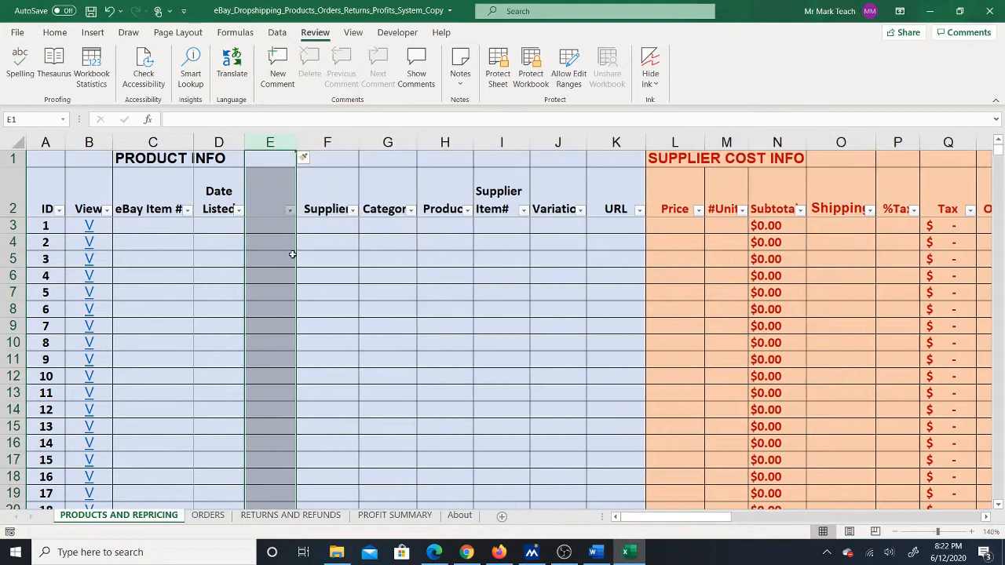
- Enter the header "Restock Date" in cell E2 of the new column
left_click(269, 200)
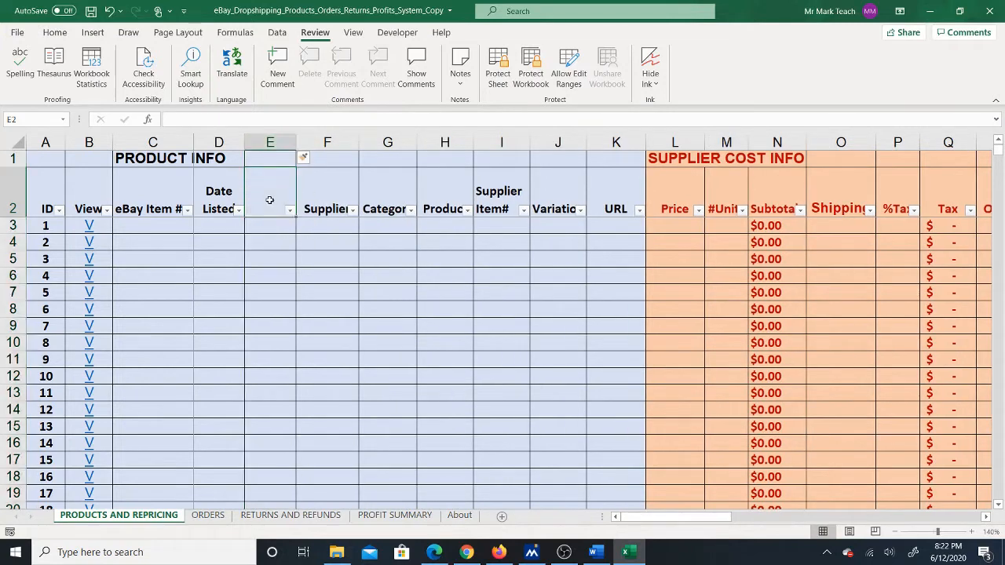
type("Re")
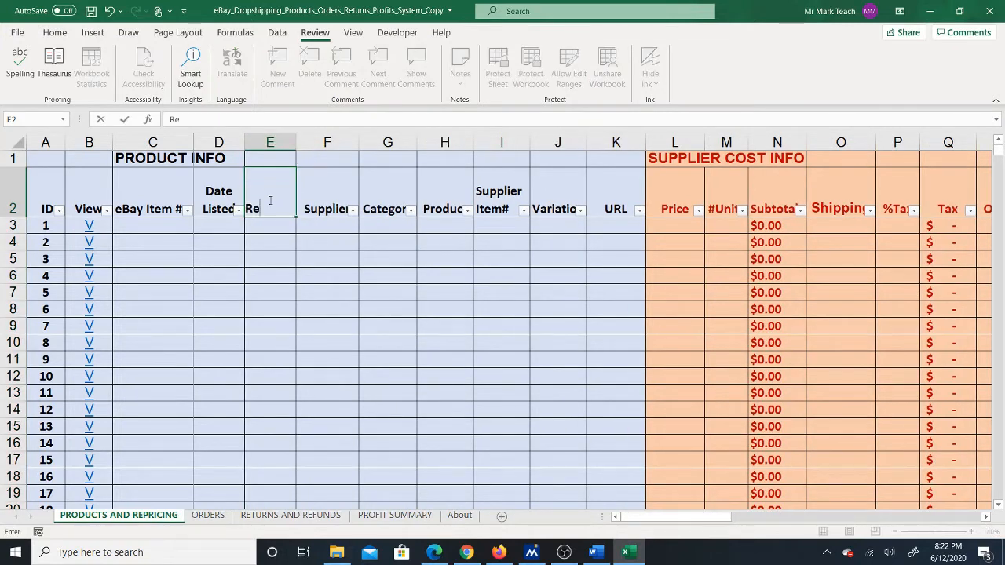
type("stock Date")
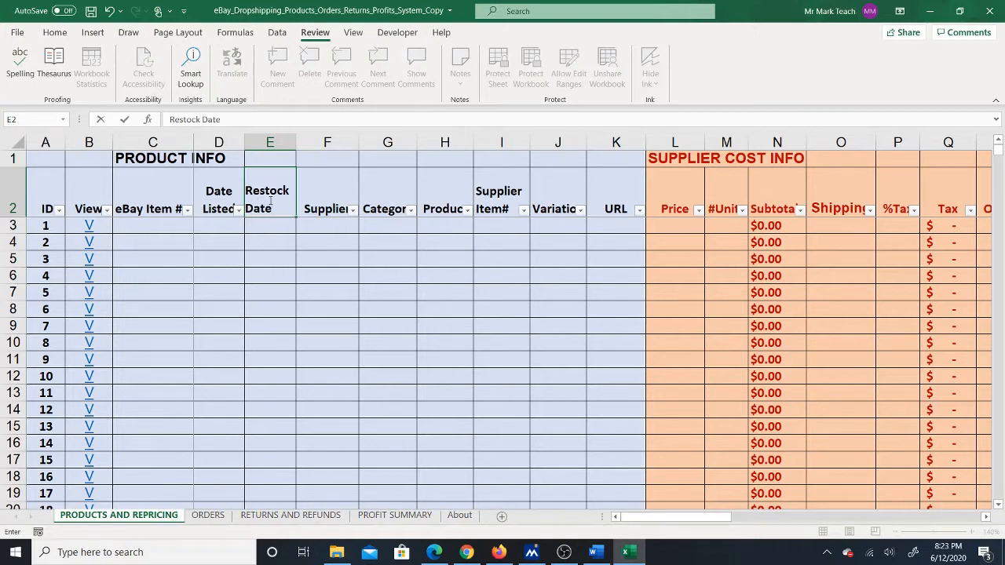
key("Return")
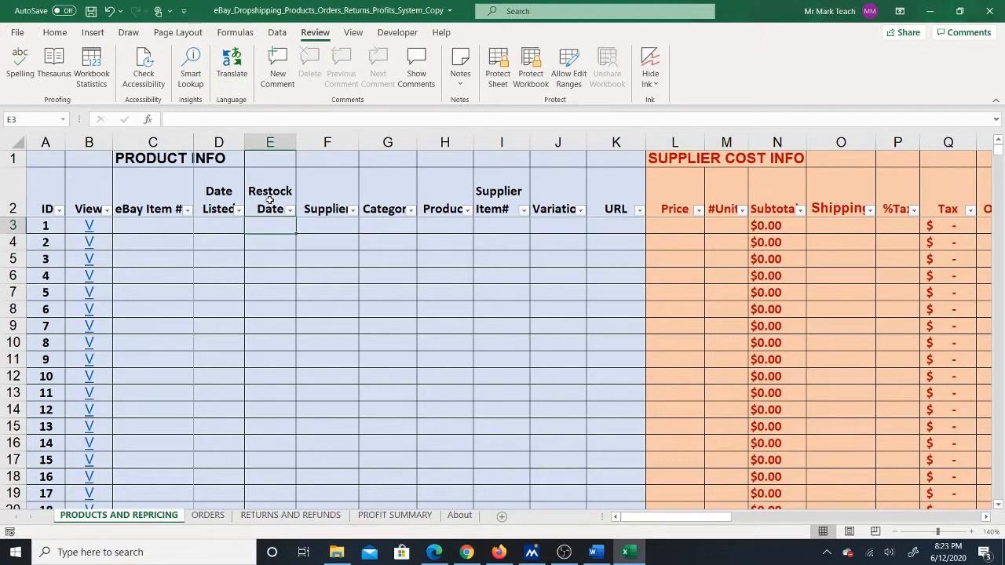
- Format the whole Restock Date column as Short Date
left_click(55, 35)
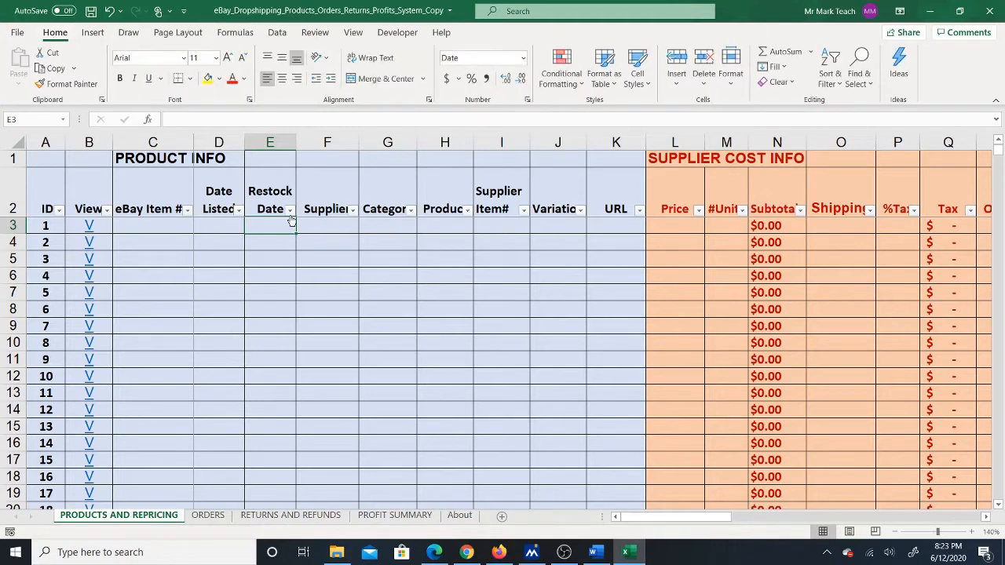
left_click(269, 142)
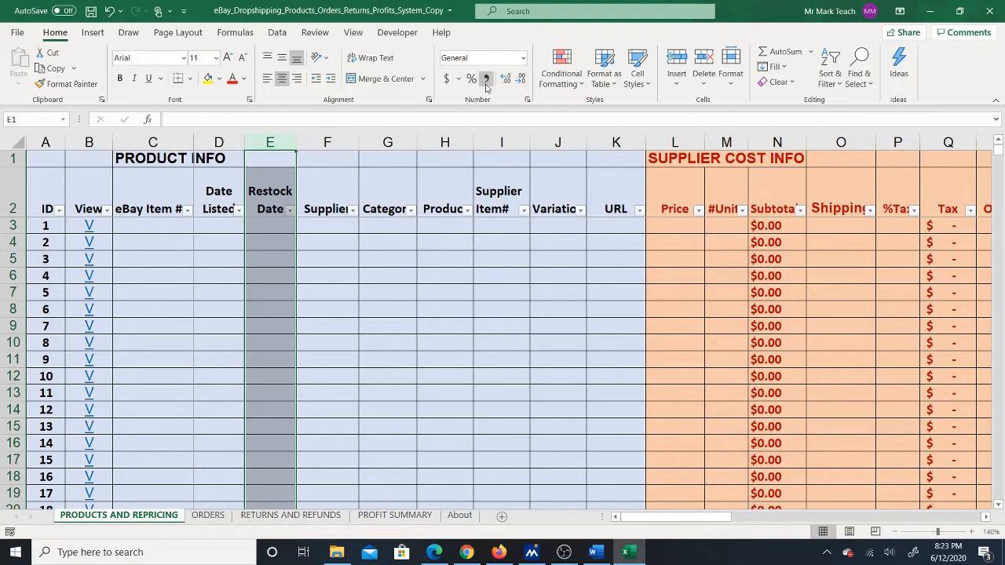
left_click(523, 59)
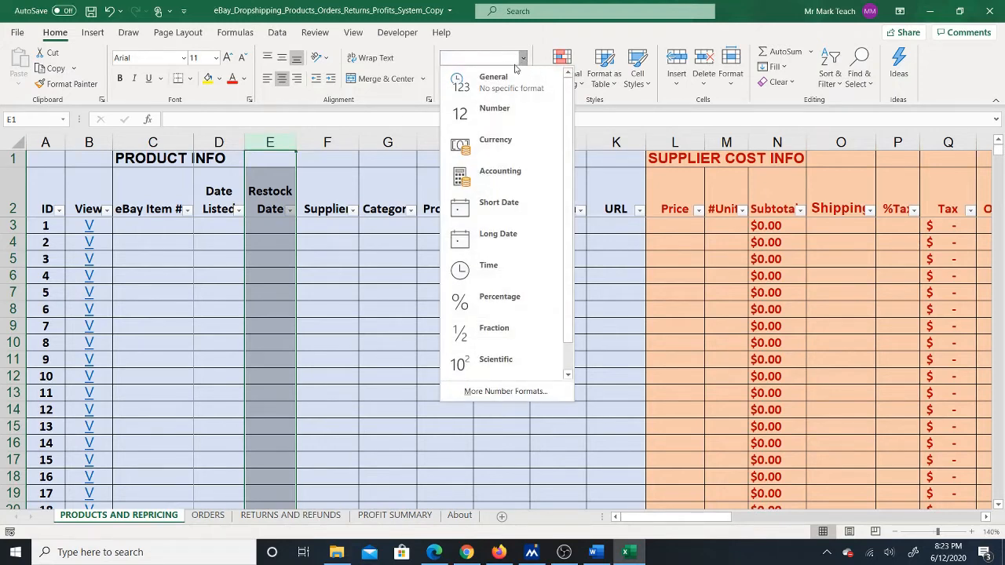
left_click(492, 206)
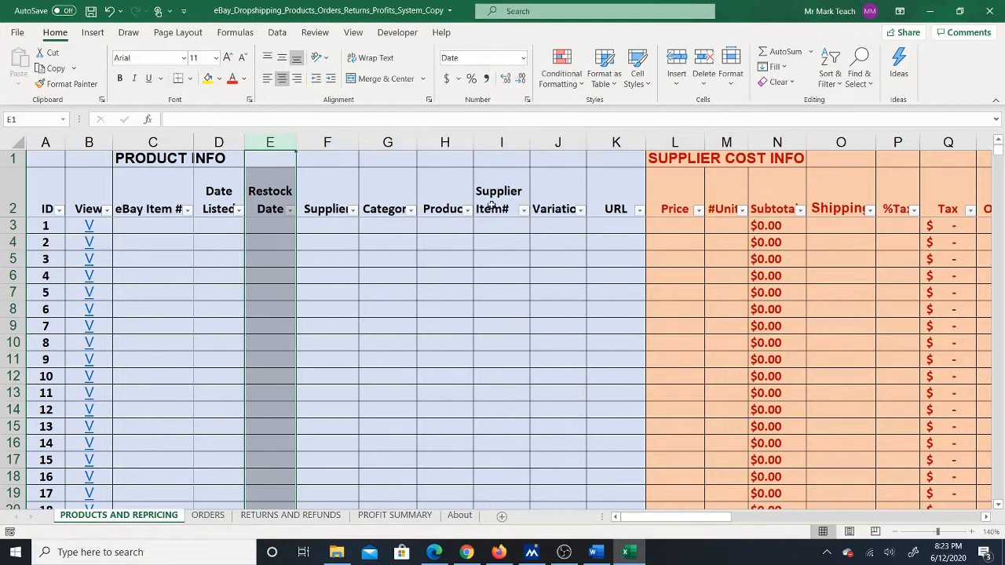
- Enter the restock date 6/12 for the first product and widen column E so the full date fits
left_click(269, 222)
type("6/12")
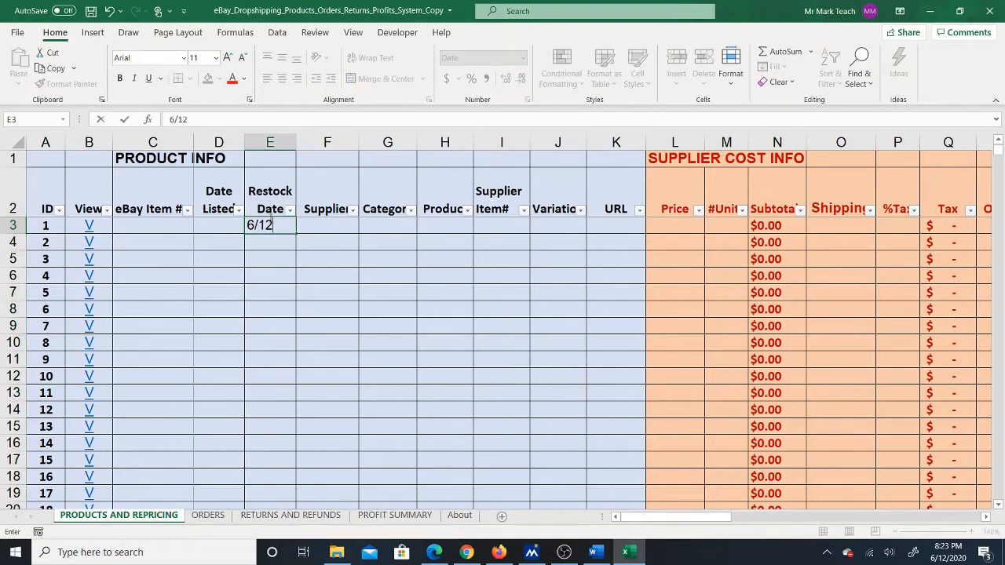
key("Return")
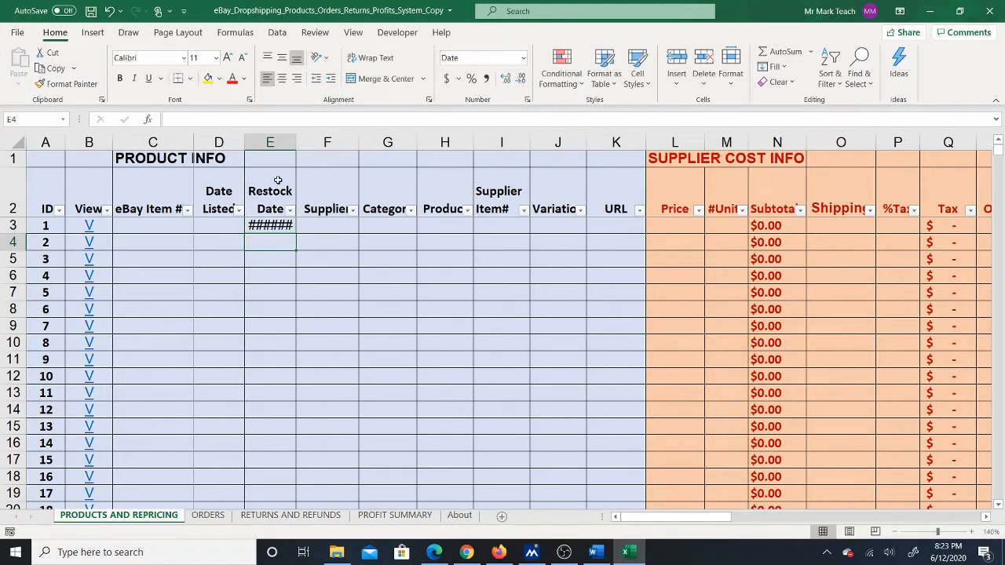
left_click_drag(295, 141, 322, 137)
left_click(289, 225)
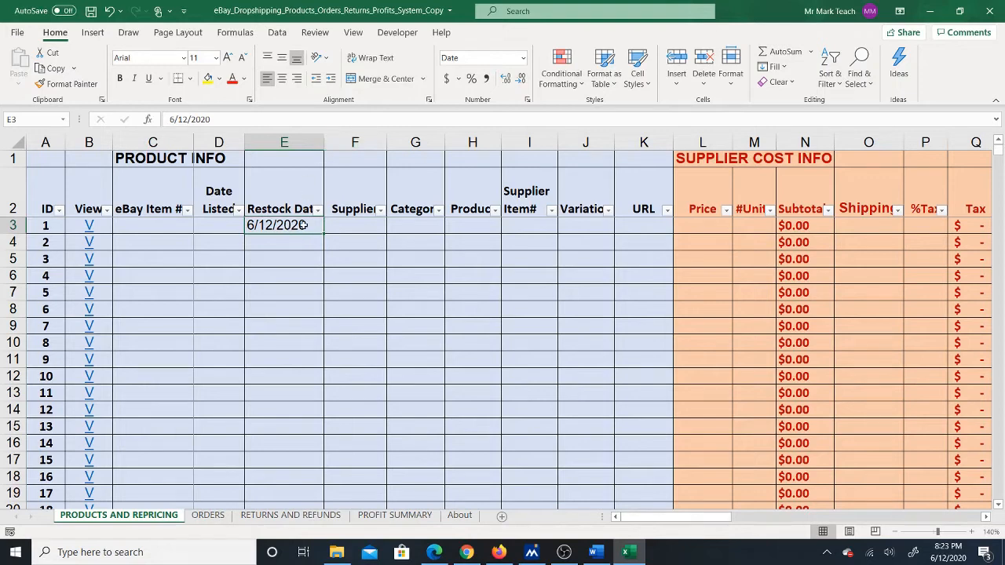
left_click(301, 243)
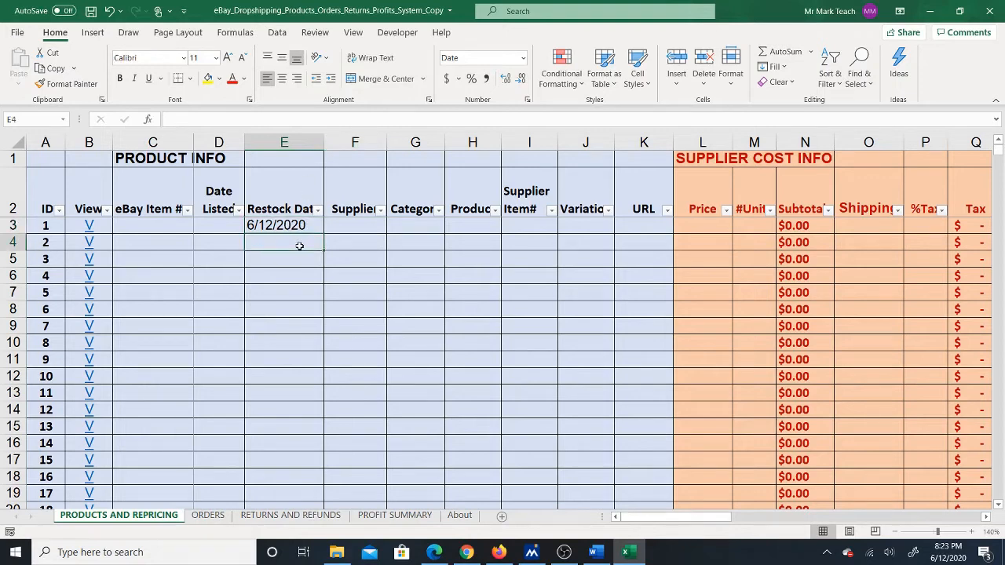
- Enter the listing date 4/1 for the first product and widen the Date Listed column to fit it
left_click(214, 223)
type("4/5")
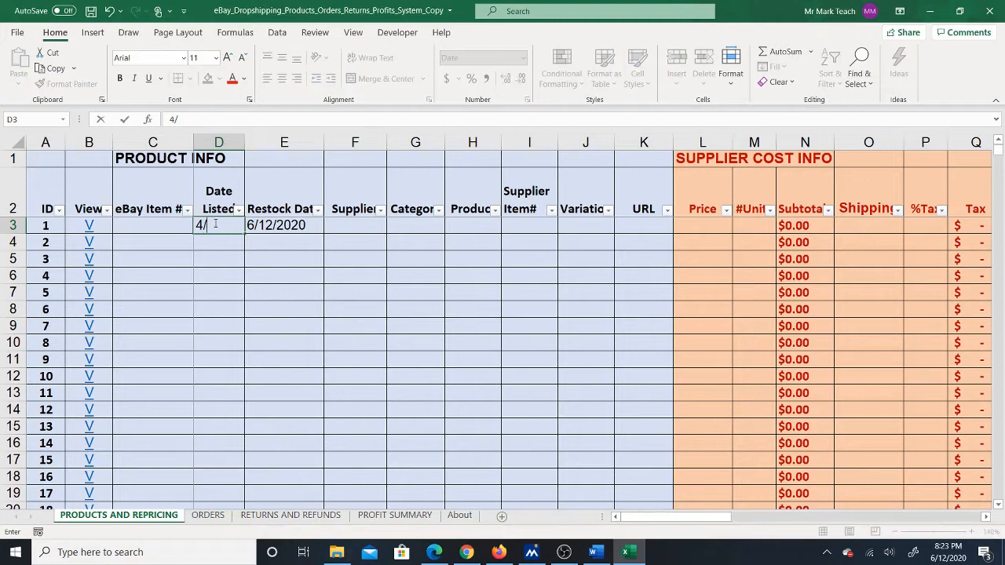
key("Return")
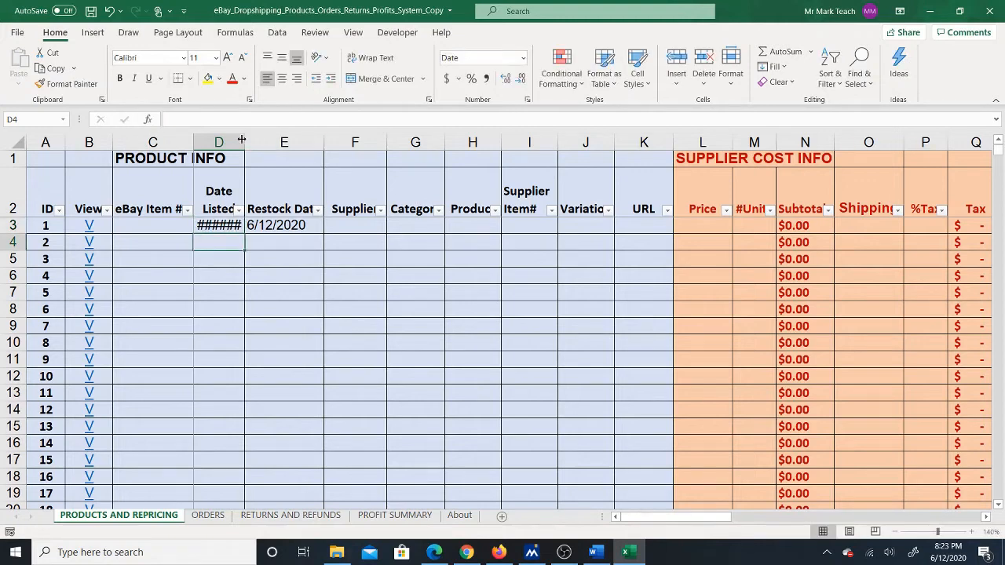
left_click_drag(244, 139, 264, 137)
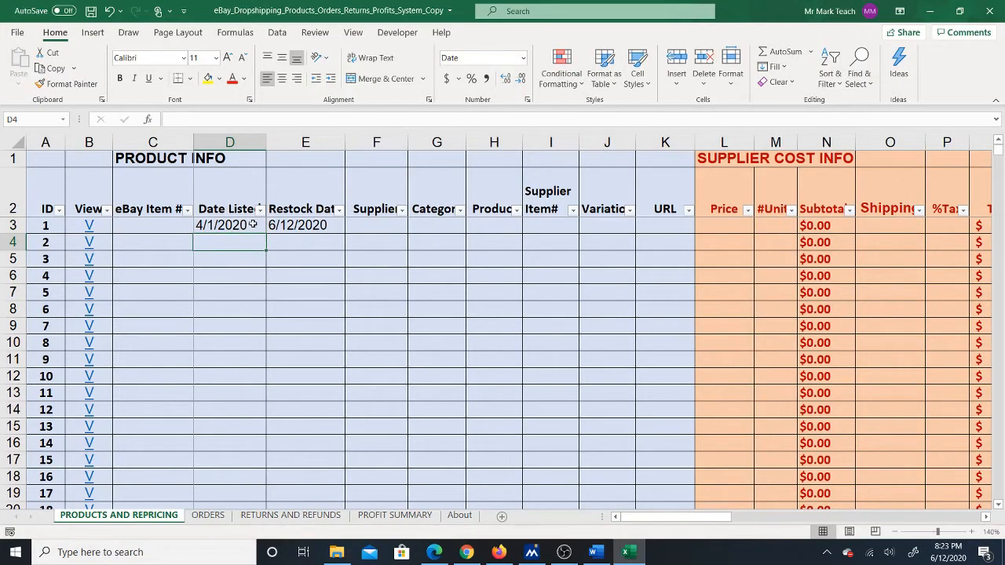
left_click(312, 224)
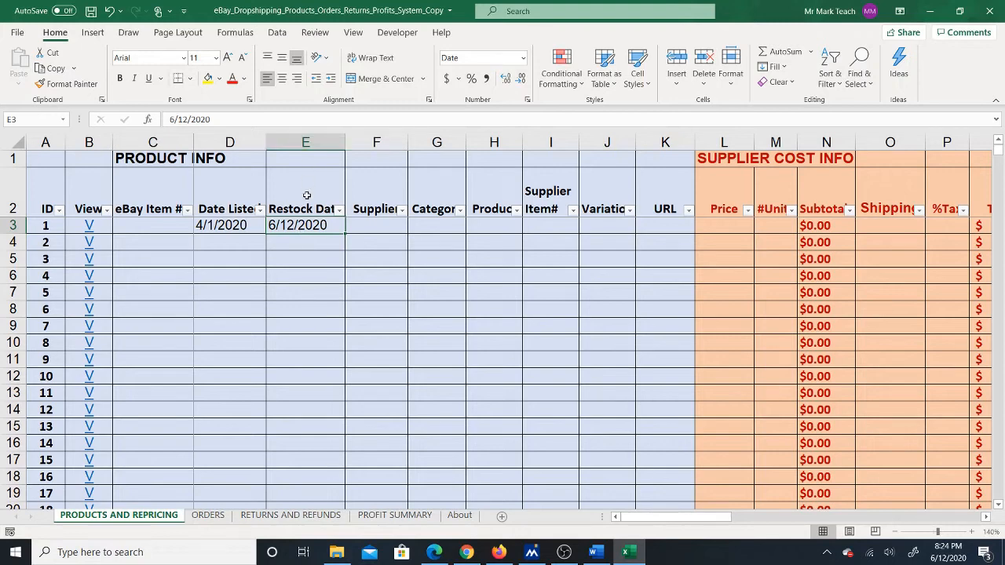
- Examine the first Source lookup formula on the ORDERS sheet and the columns it refers to on the PRODUCTS AND REPRICING sheet
left_click(208, 515)
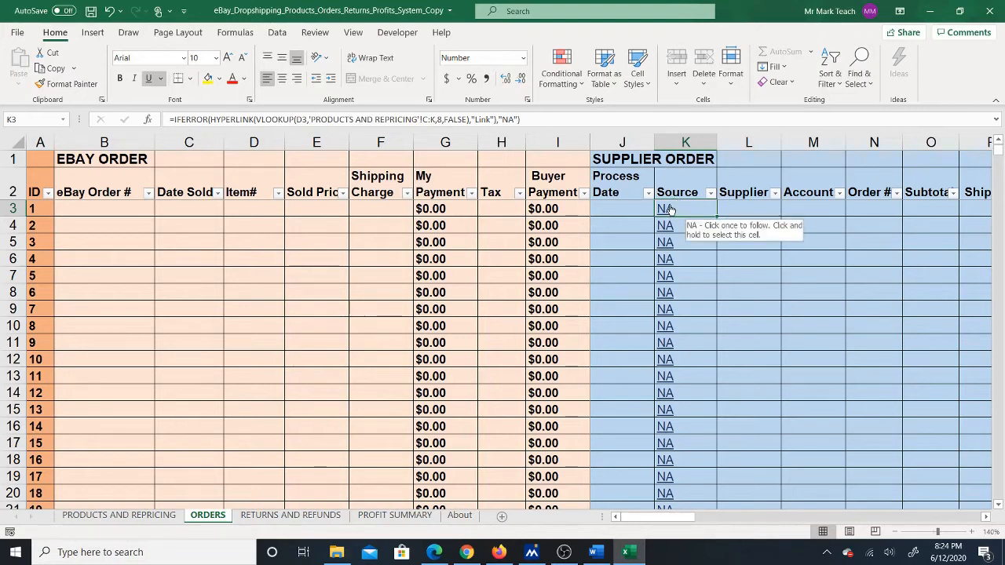
left_click(249, 207)
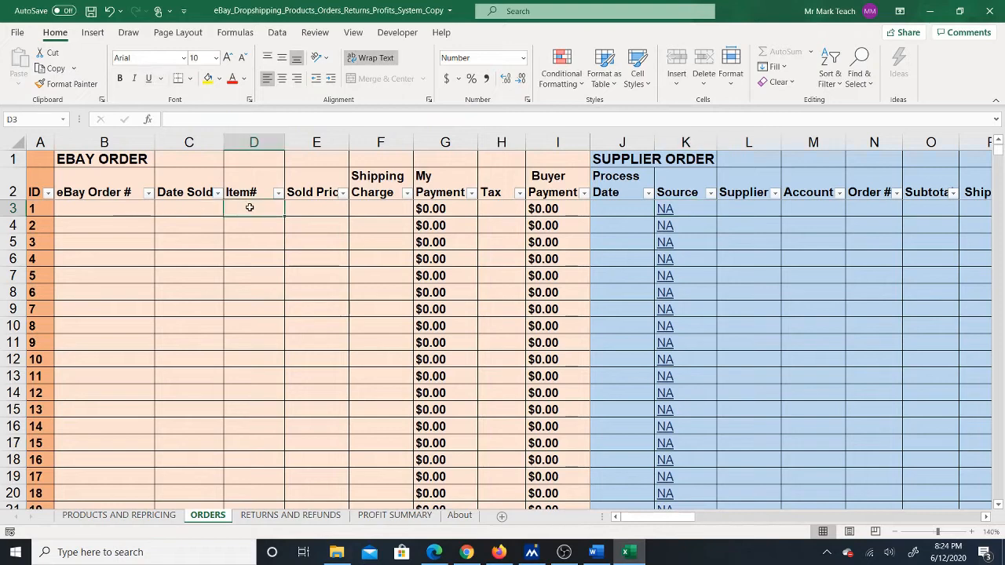
left_click(694, 205)
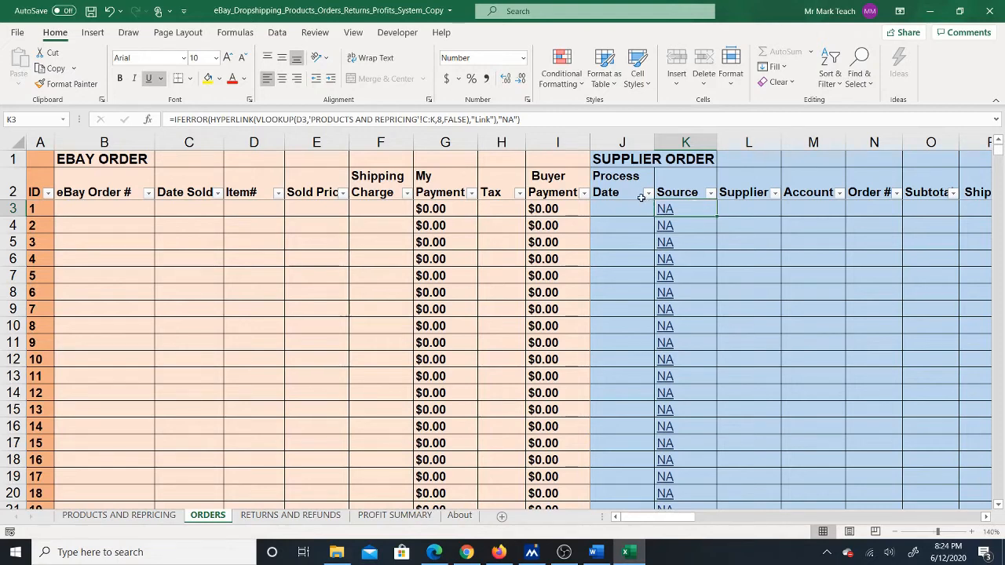
left_click(143, 521)
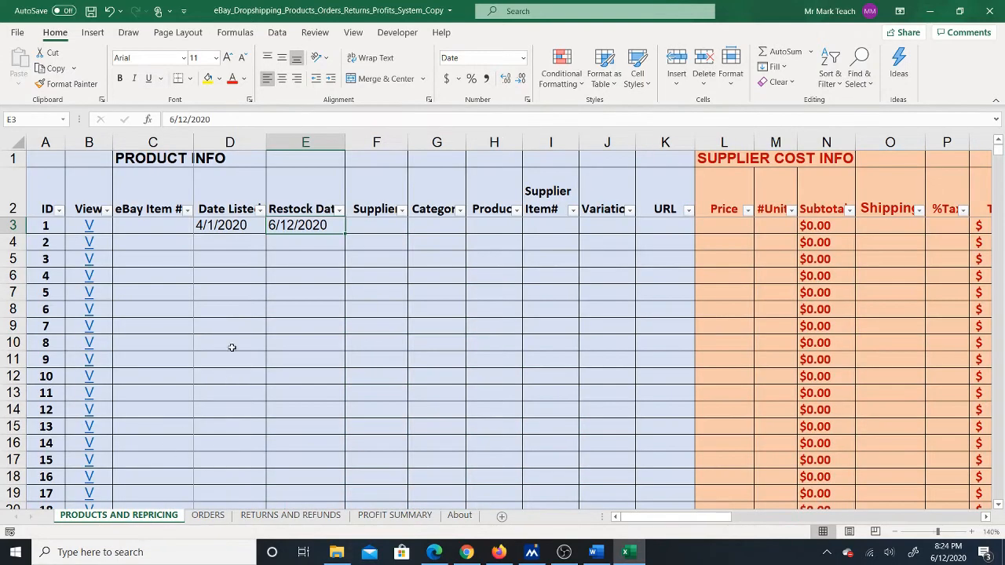
- Unprotect the ORDERS sheet
left_click(209, 516)
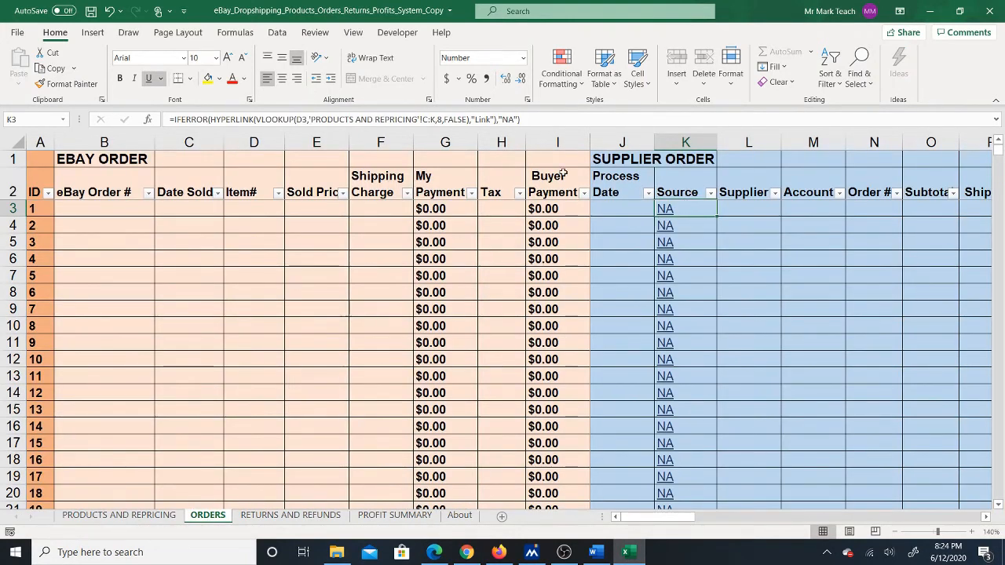
left_click(314, 32)
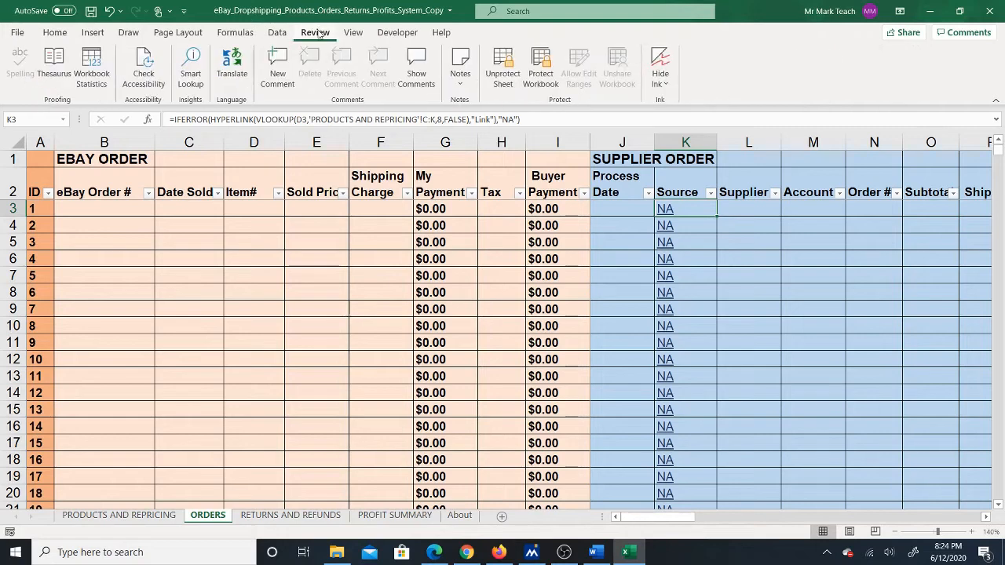
left_click(503, 78)
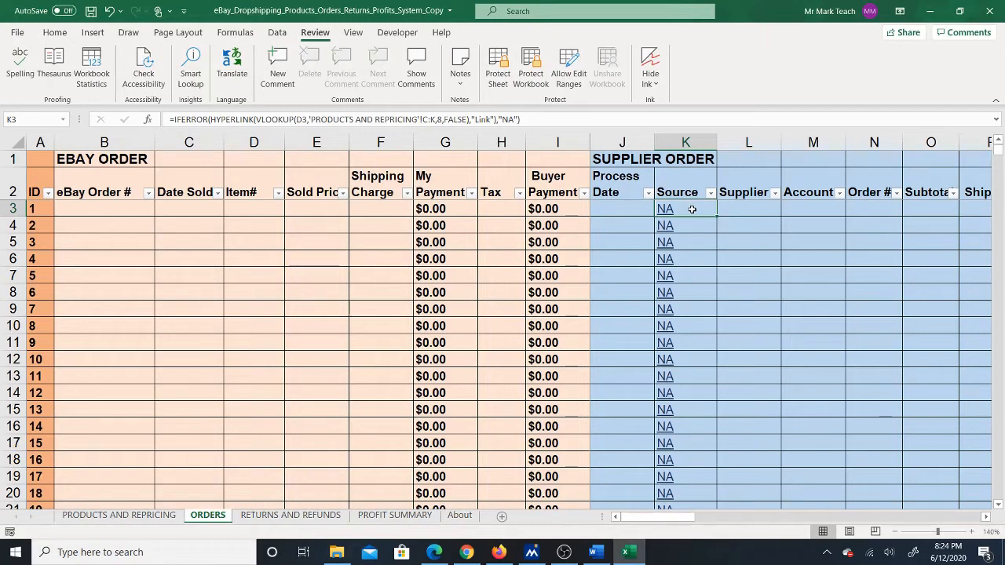
- Change the VLOOKUP column index to 9 in the first Source formula, cell K3, on the ORDERS sheet
double_click(692, 207)
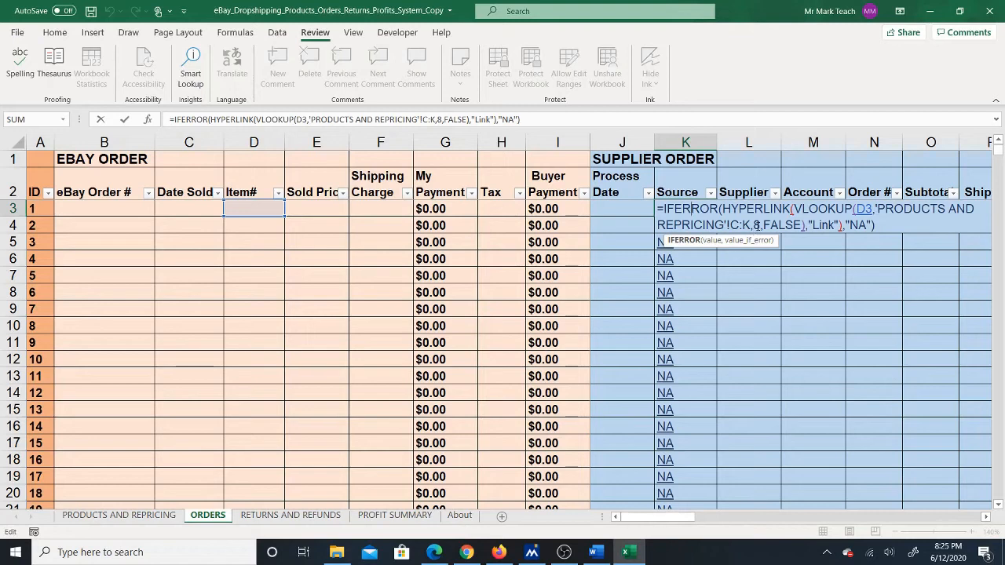
left_click(758, 225)
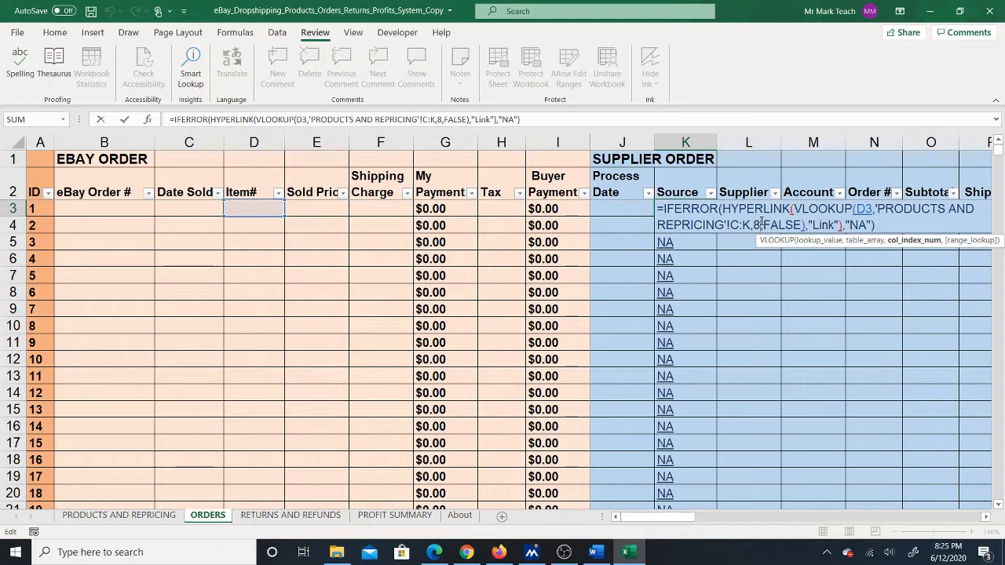
key("BackSpace")
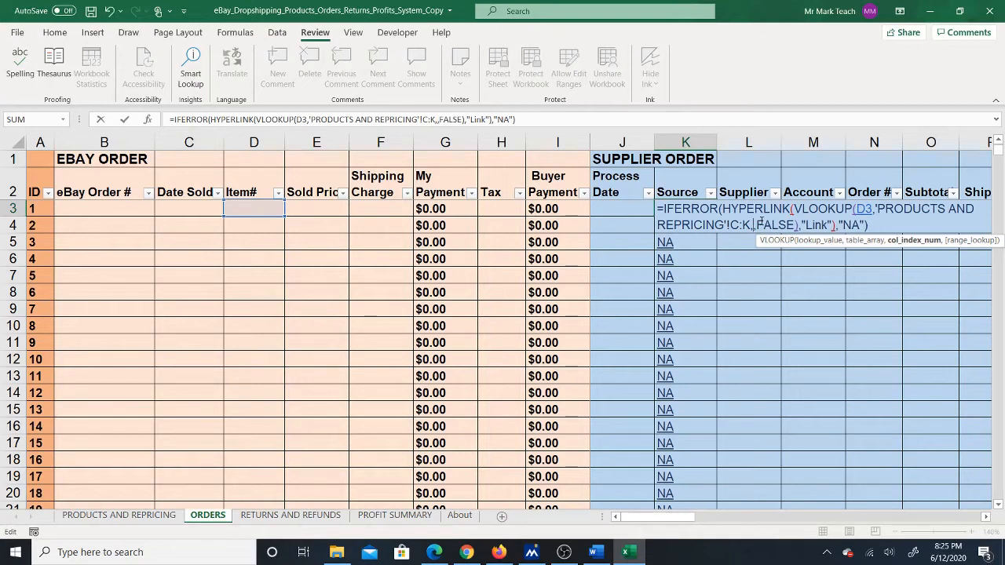
type("9")
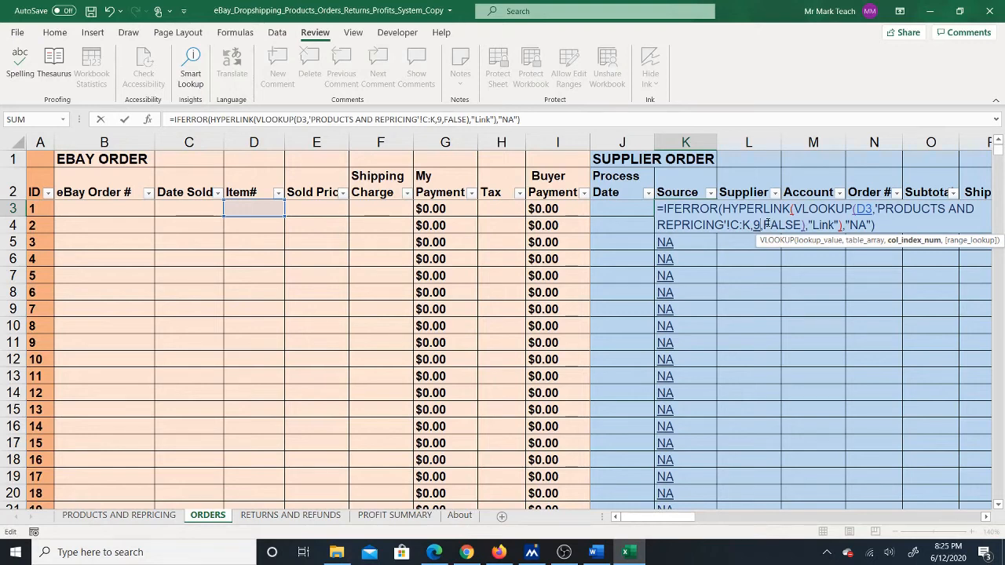
key("Return")
- Fill the updated K3 lookup formula down the entire Source column and check the filled rows
left_click(704, 208)
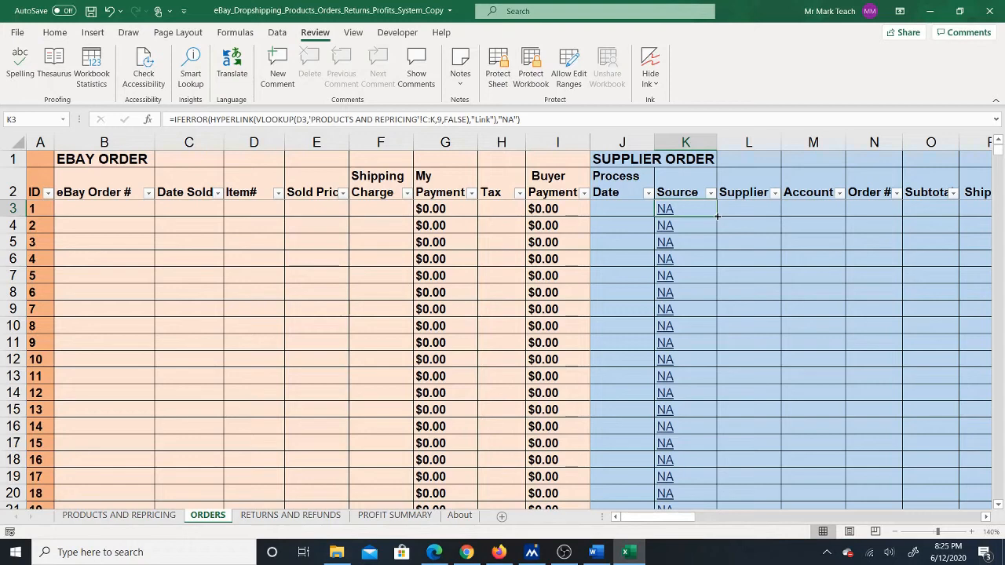
double_click(717, 215)
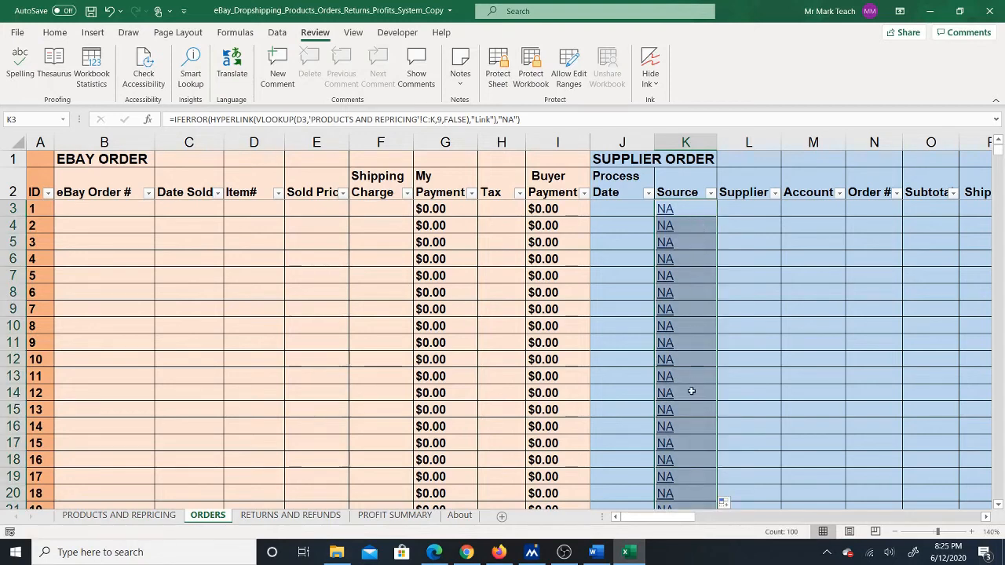
left_click(999, 504)
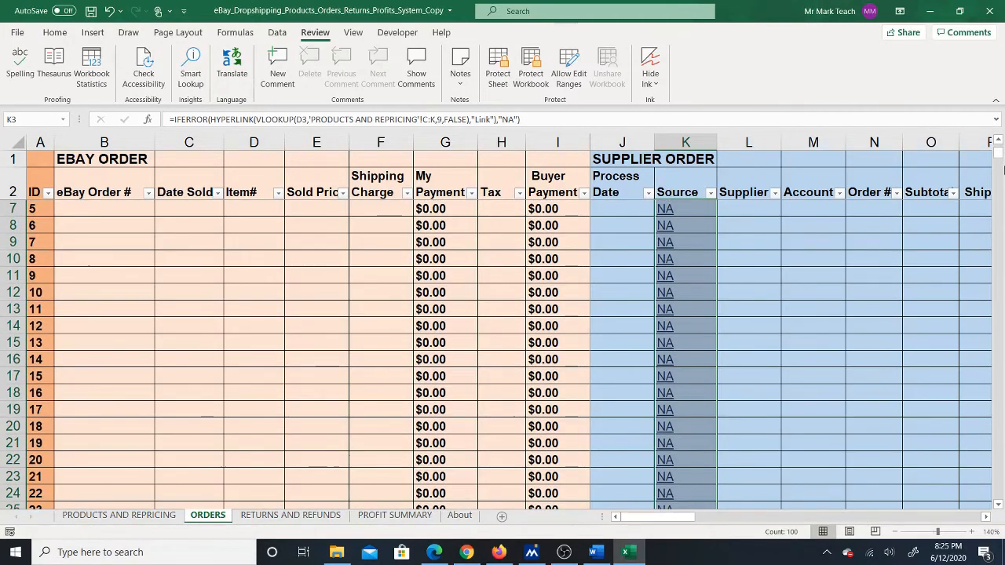
left_click(999, 147)
left_click(627, 208)
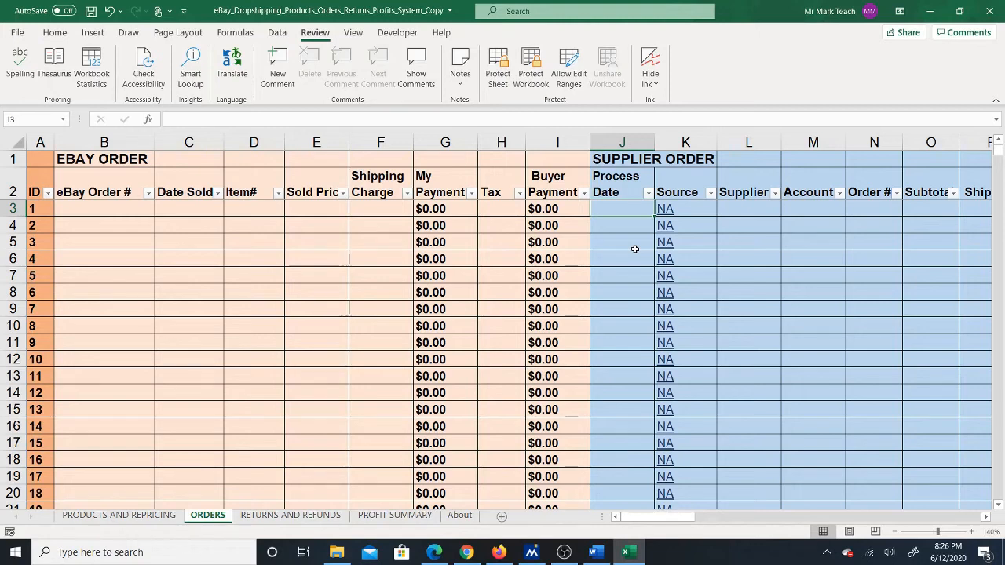
left_click(117, 516)
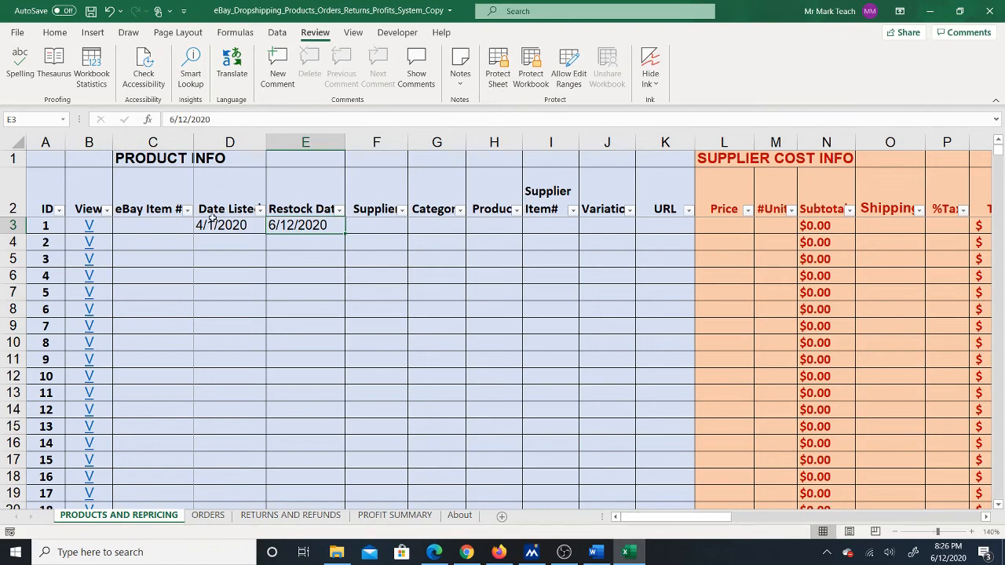
left_click(174, 224)
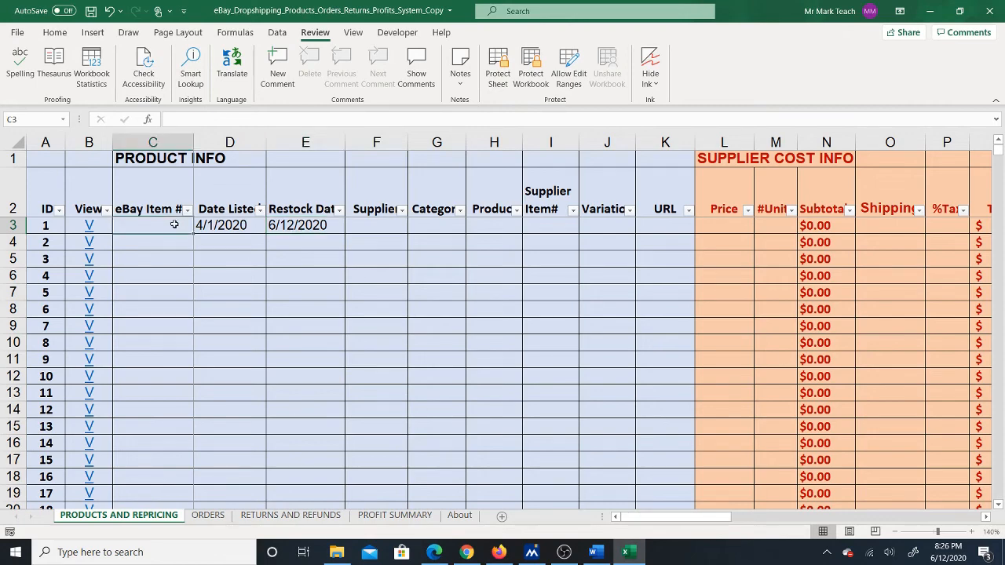
left_click_drag(174, 225, 640, 485)
left_click(208, 515)
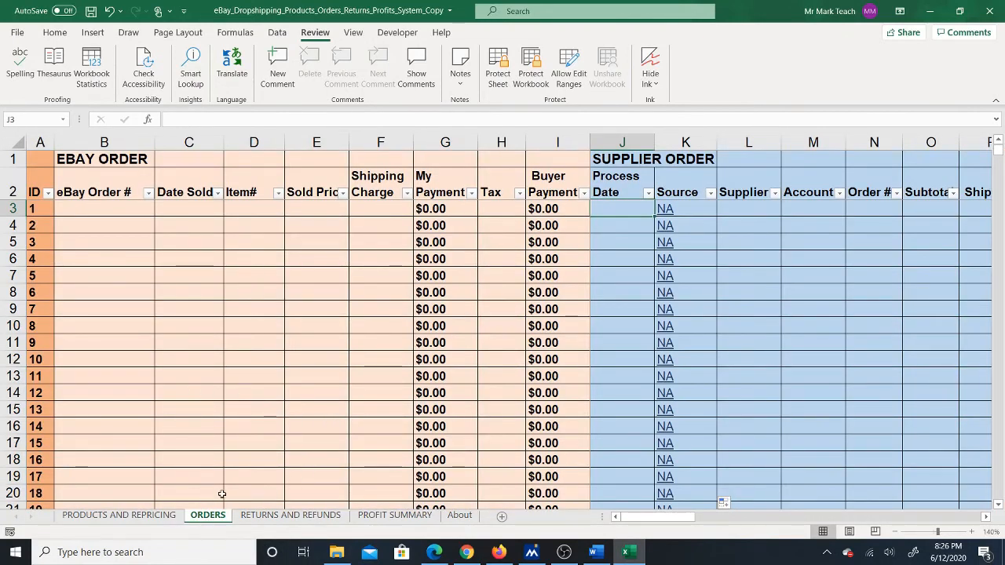
- Narrow the Restock Date column on the PRODUCTS AND REPRICING sheet so its header wraps onto two lines
left_click(118, 515)
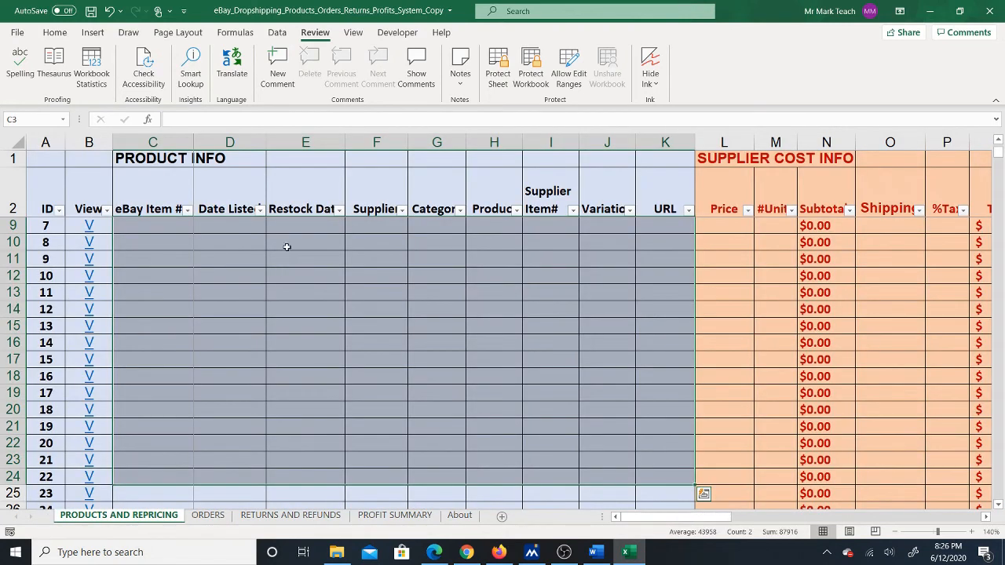
left_click(305, 226)
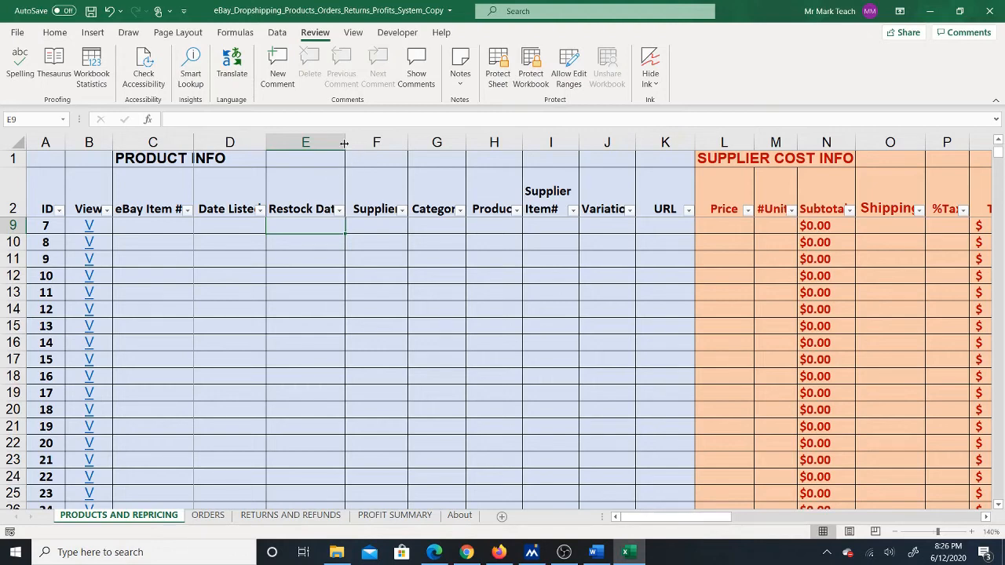
left_click_drag(343, 142, 332, 146)
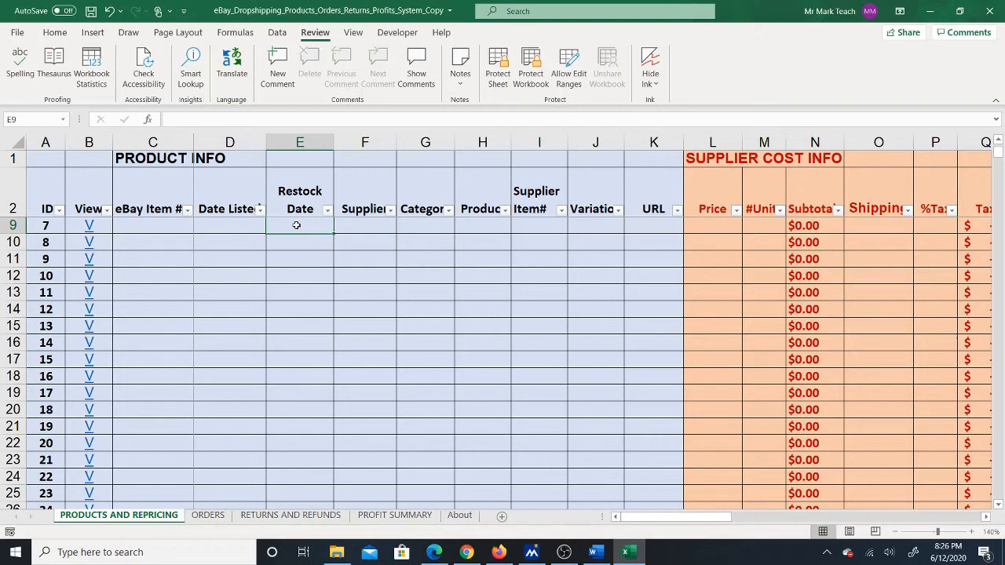
left_click(235, 228)
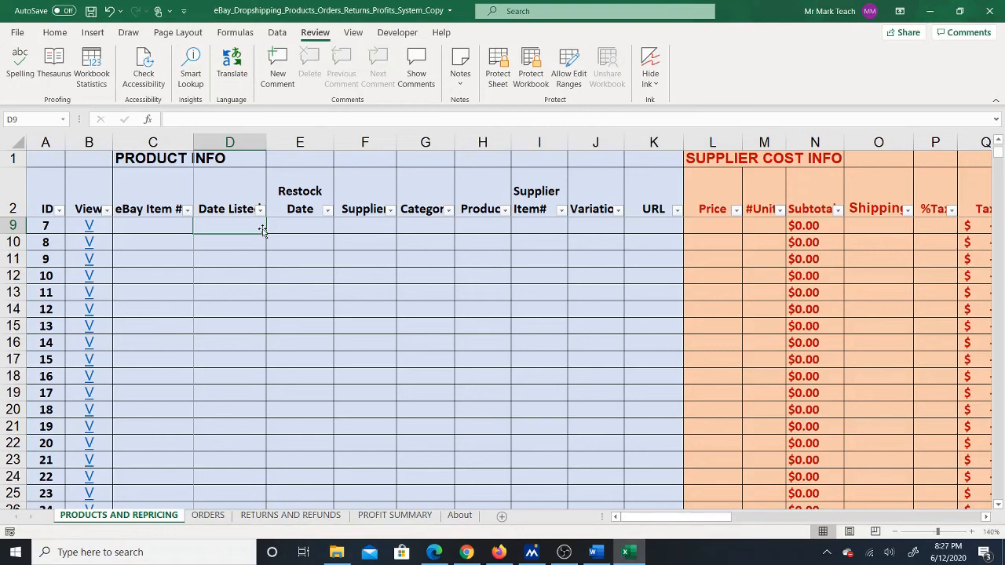
left_click(291, 229)
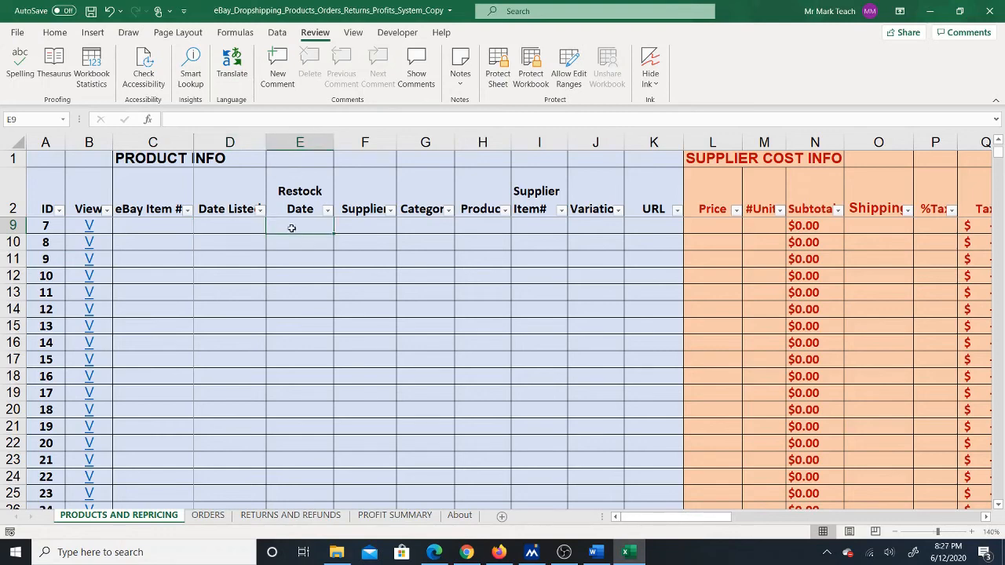